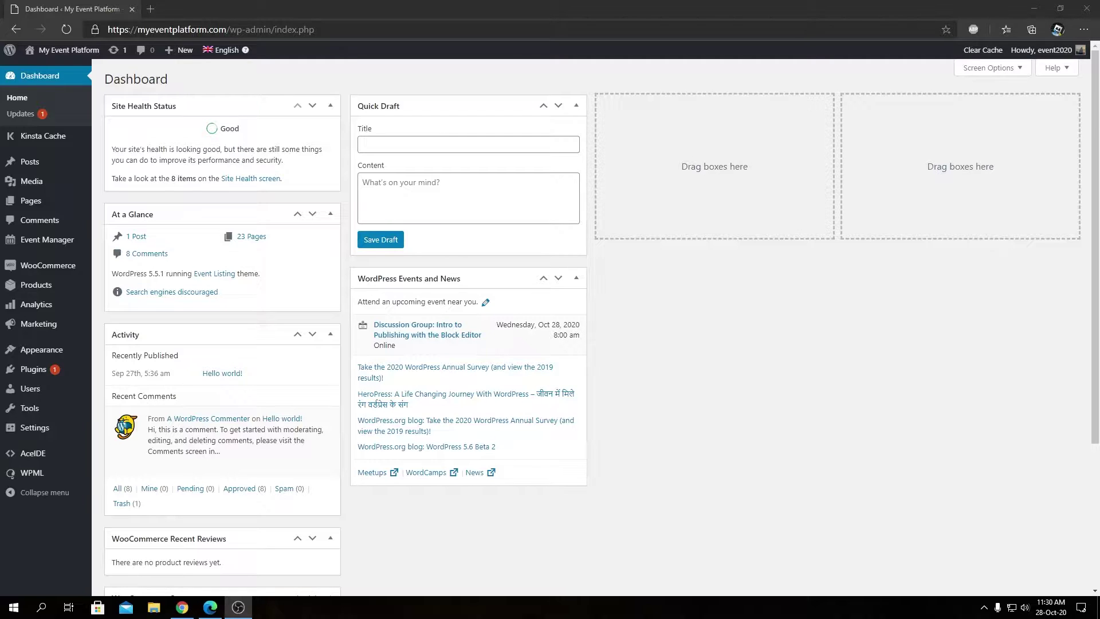
Step: Open WPML Translation Management and review the English pages' Bengali translation status
key(alt+Tab)
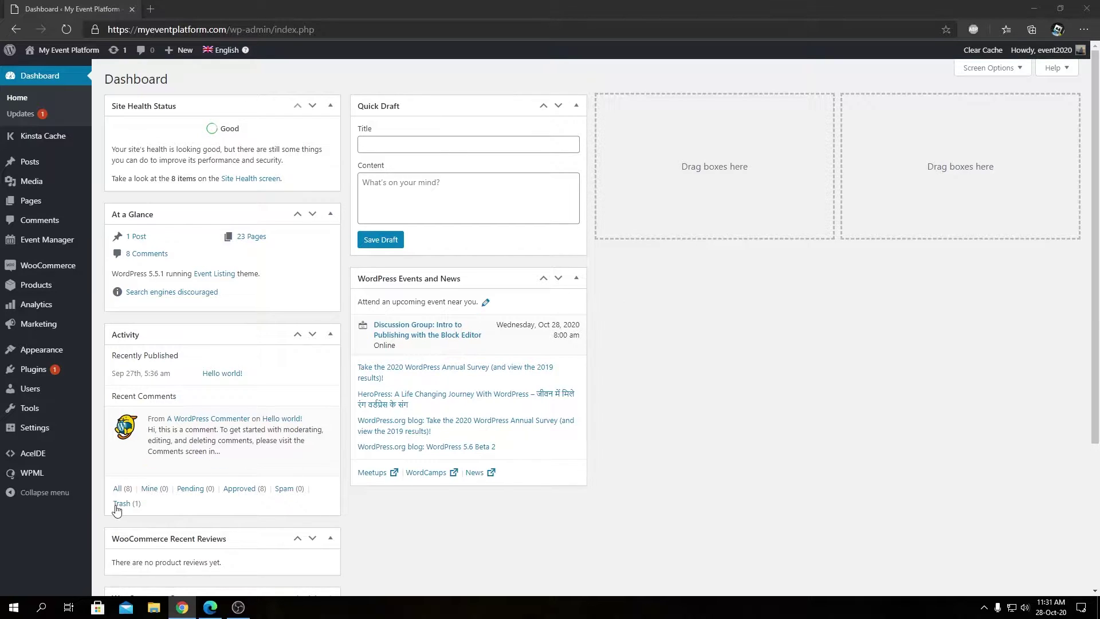
mouse_move(48, 479)
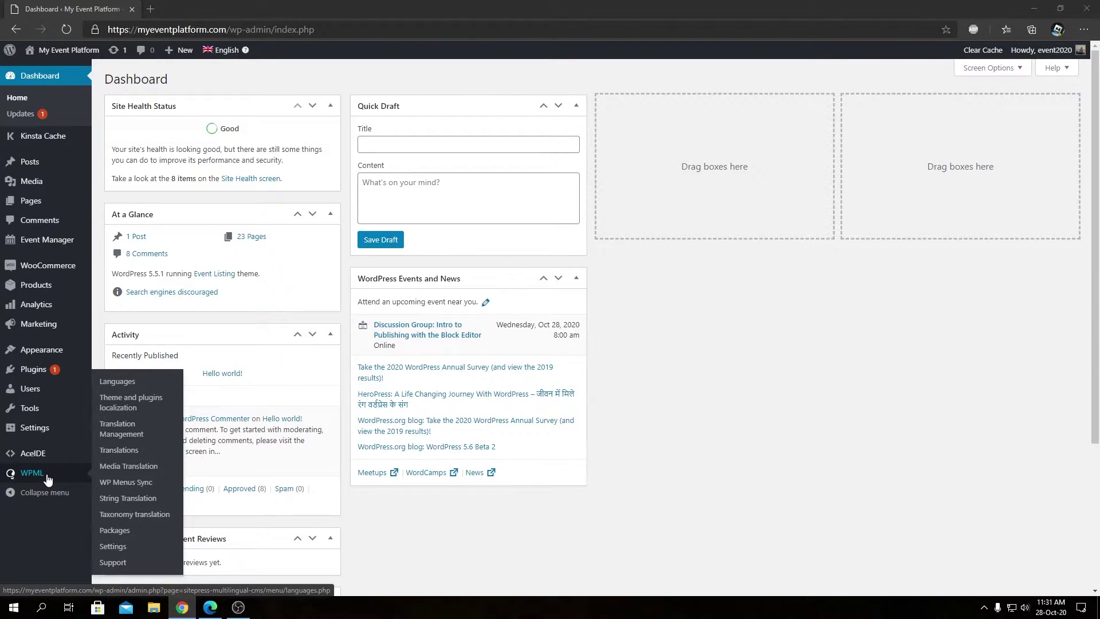
click(134, 440)
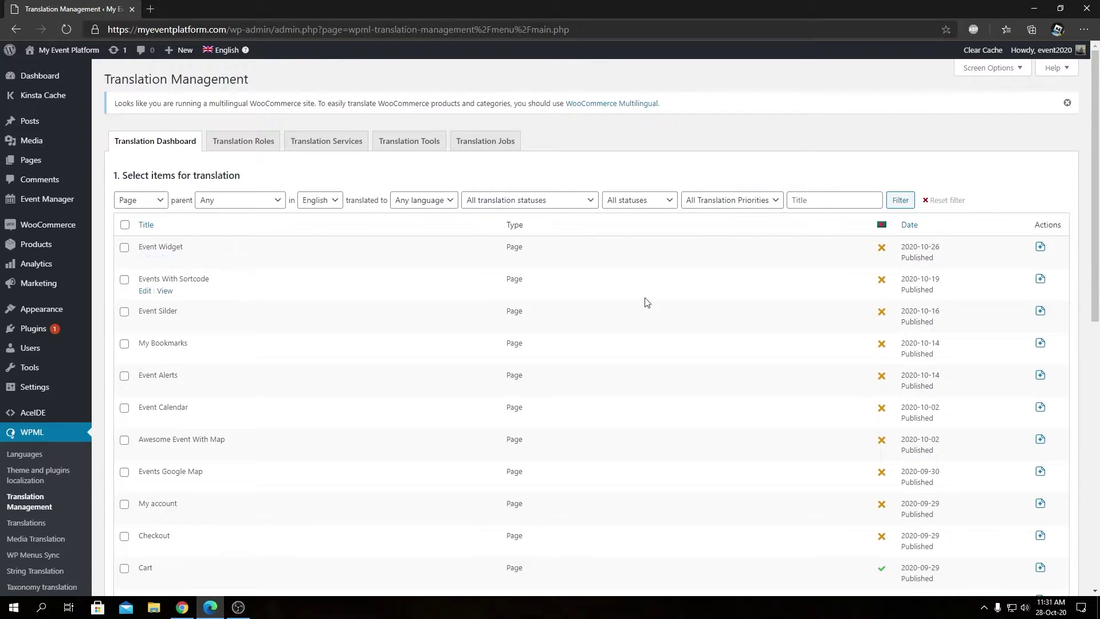
scroll(543, 473, down, 5)
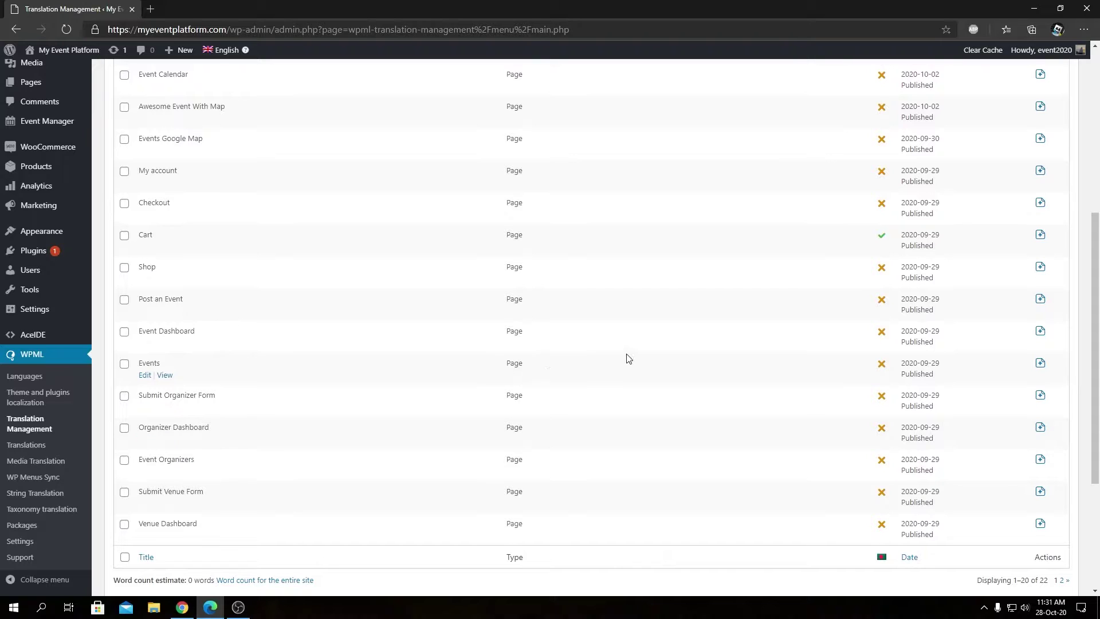
scroll(596, 361, up, 5)
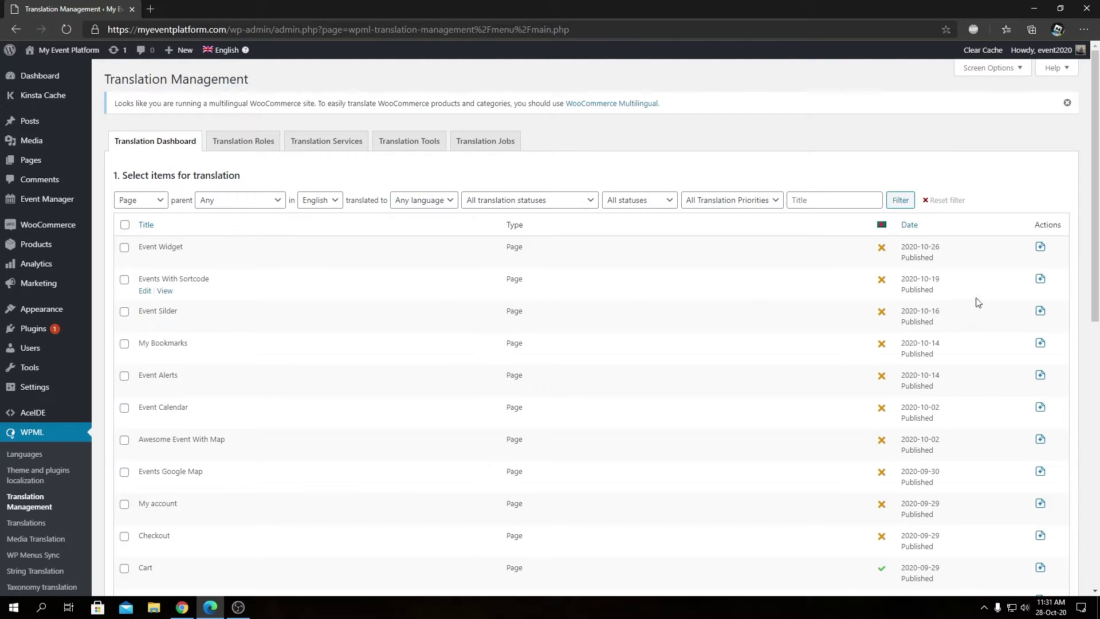
click(1039, 248)
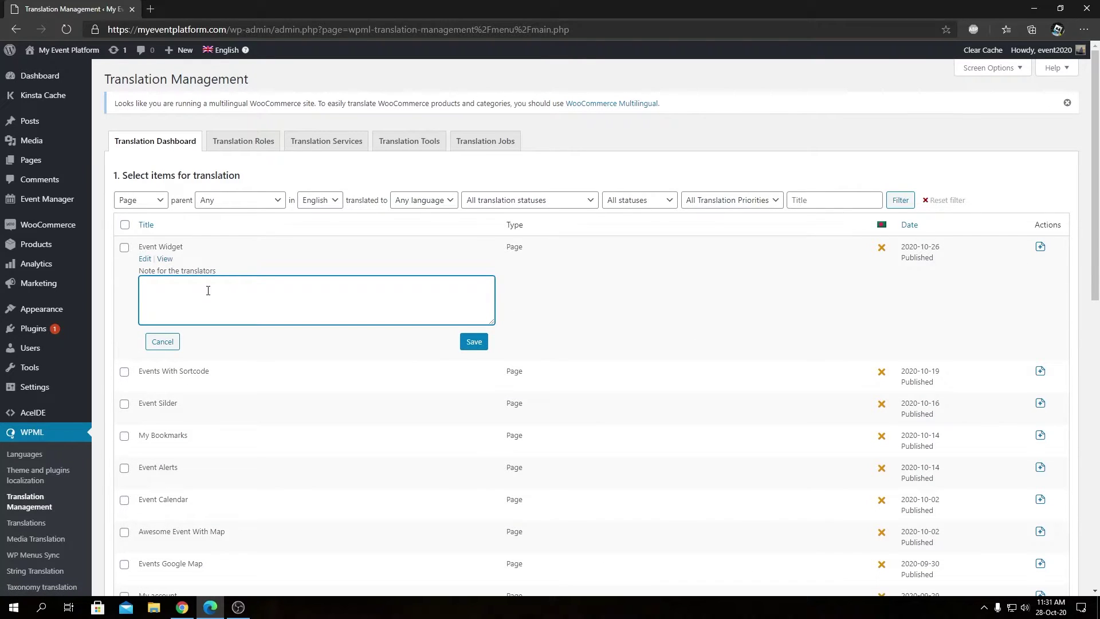
click(162, 342)
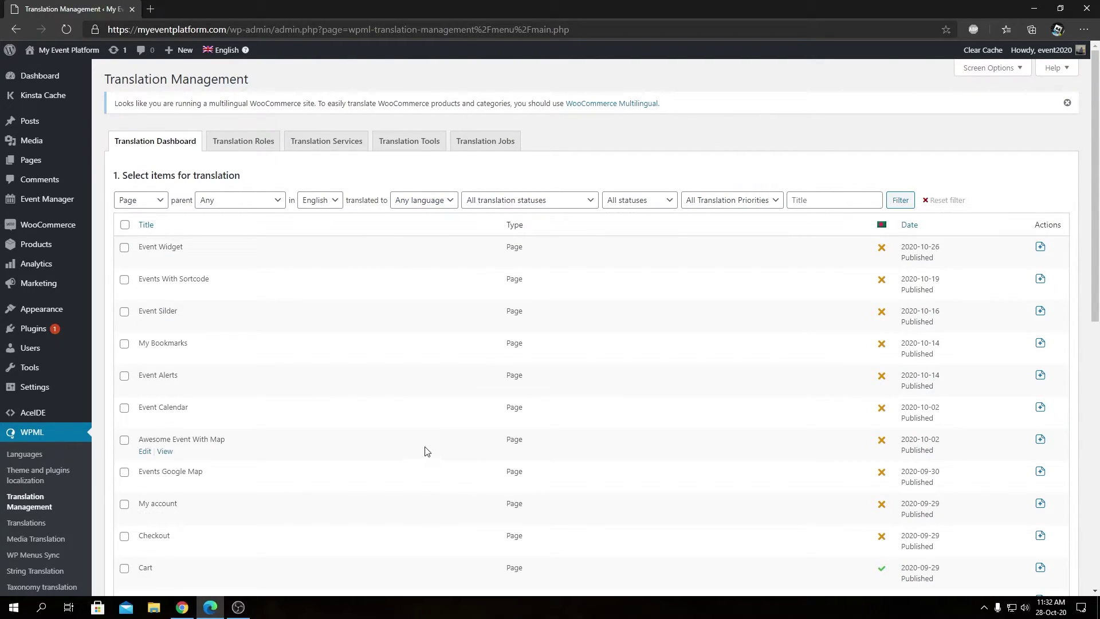
scroll(434, 395, down, 1)
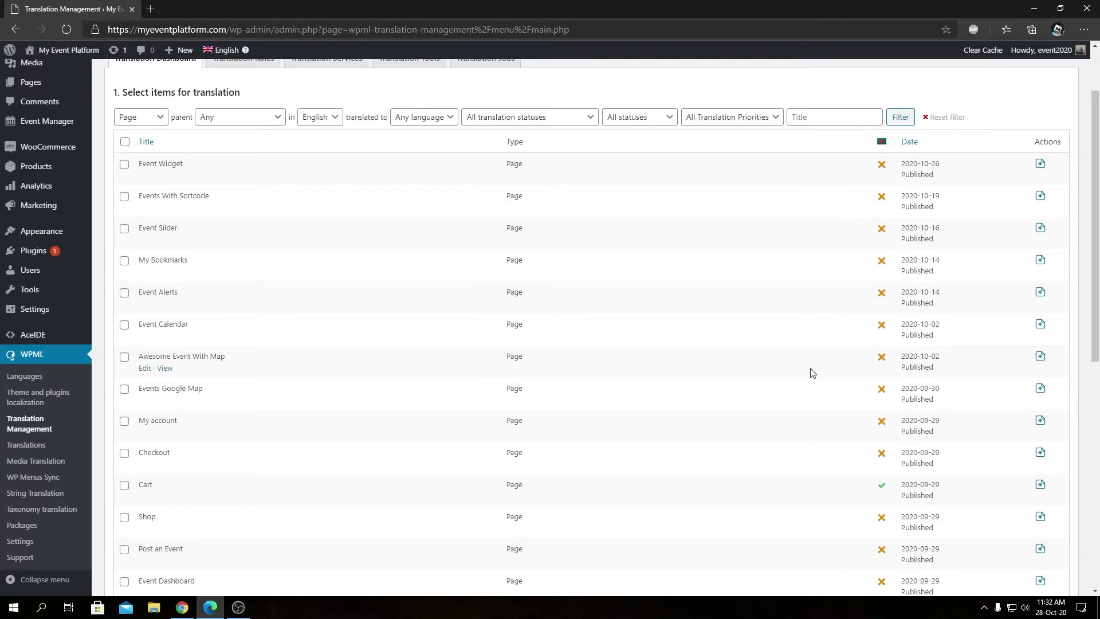
scroll(802, 378, down, 2)
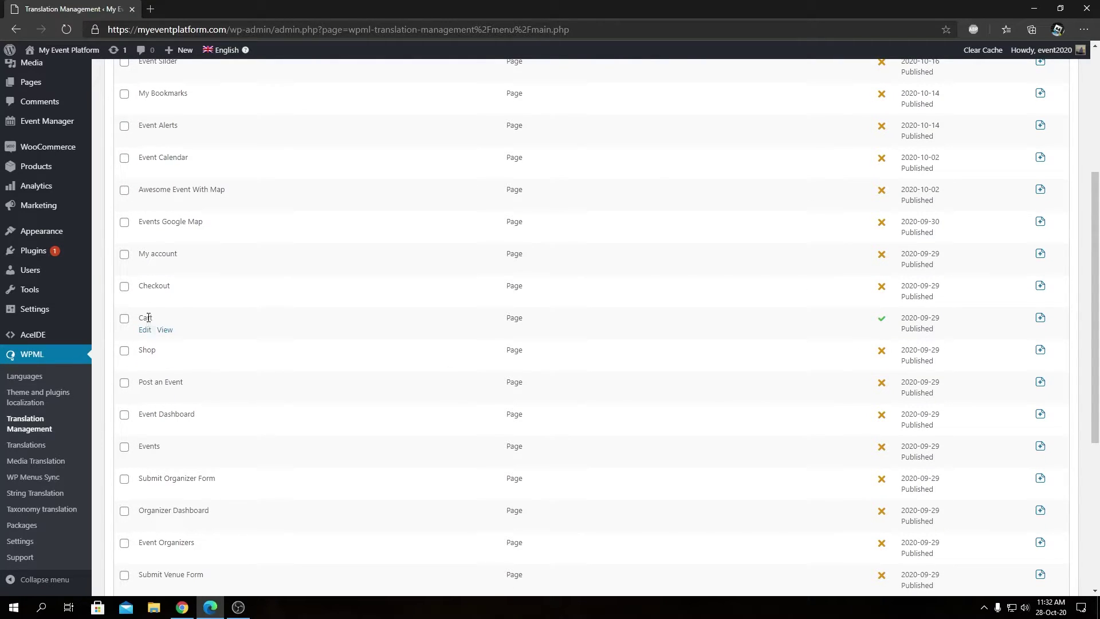
Step: Keep the list filtered to Pages and tick My account and Event Dashboard for Bengali
mouse_move(883, 324)
scroll(730, 361, up, 4)
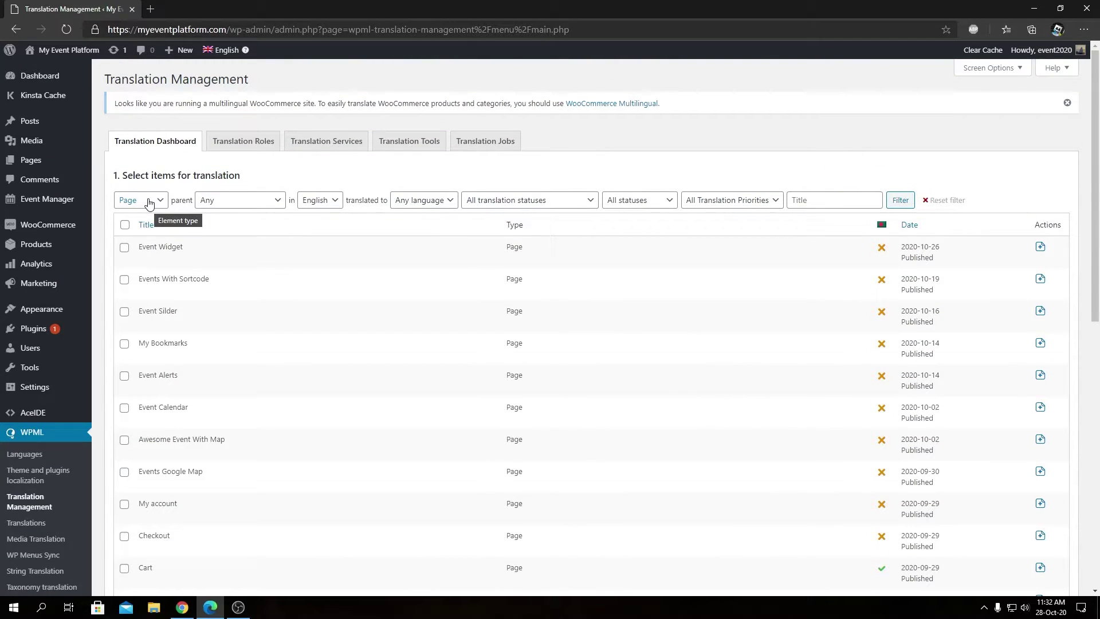
click(149, 200)
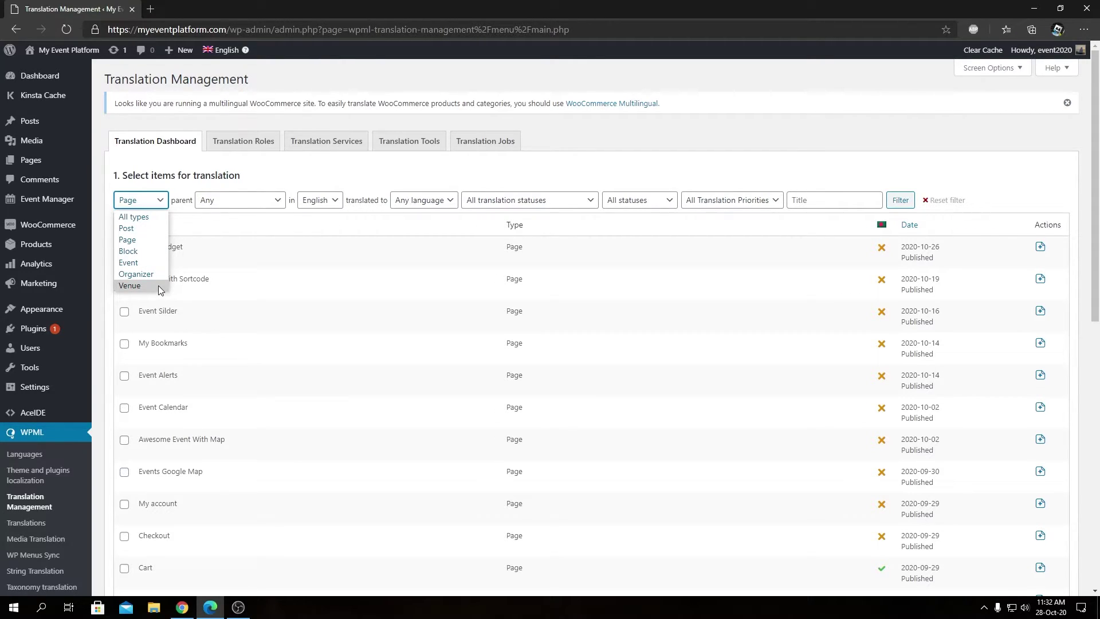
click(224, 244)
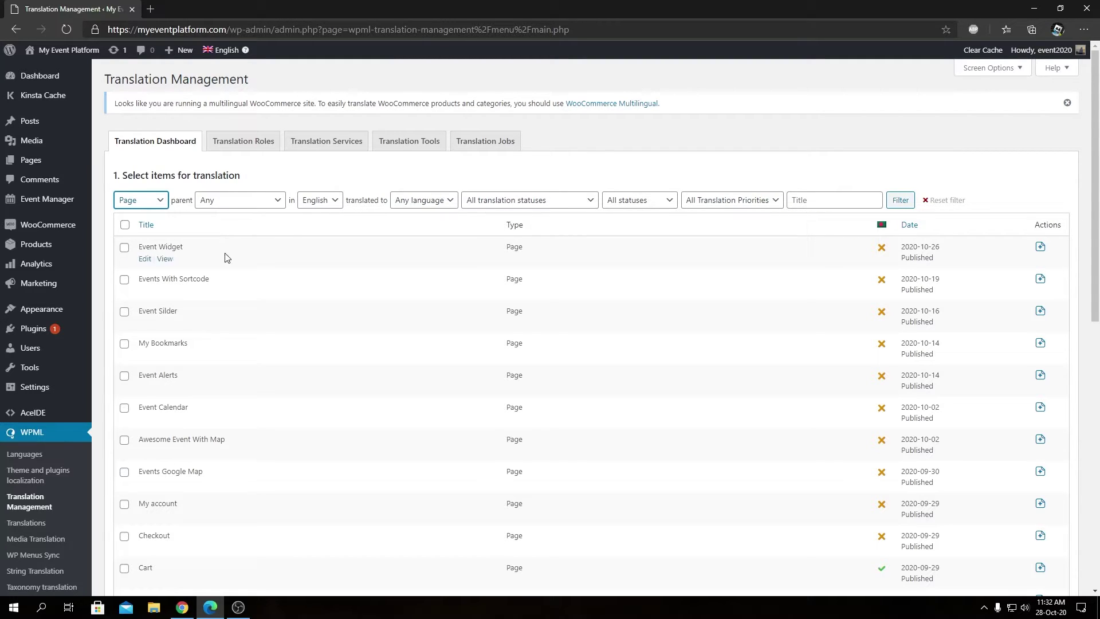
click(123, 505)
scroll(117, 445, down, 4)
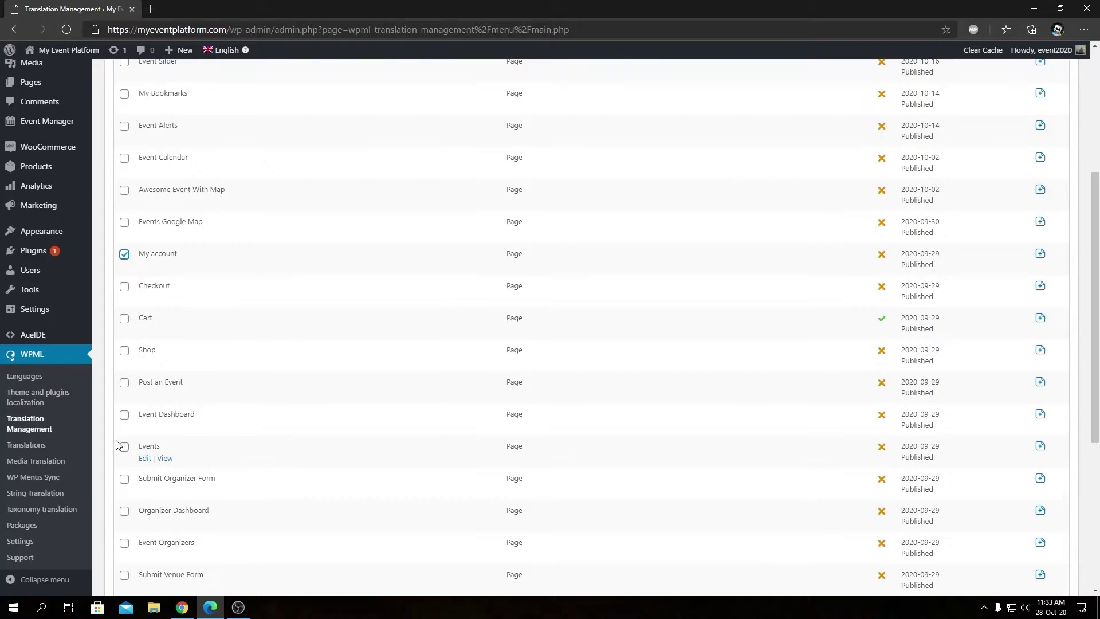
click(125, 447)
scroll(834, 317, up, 4)
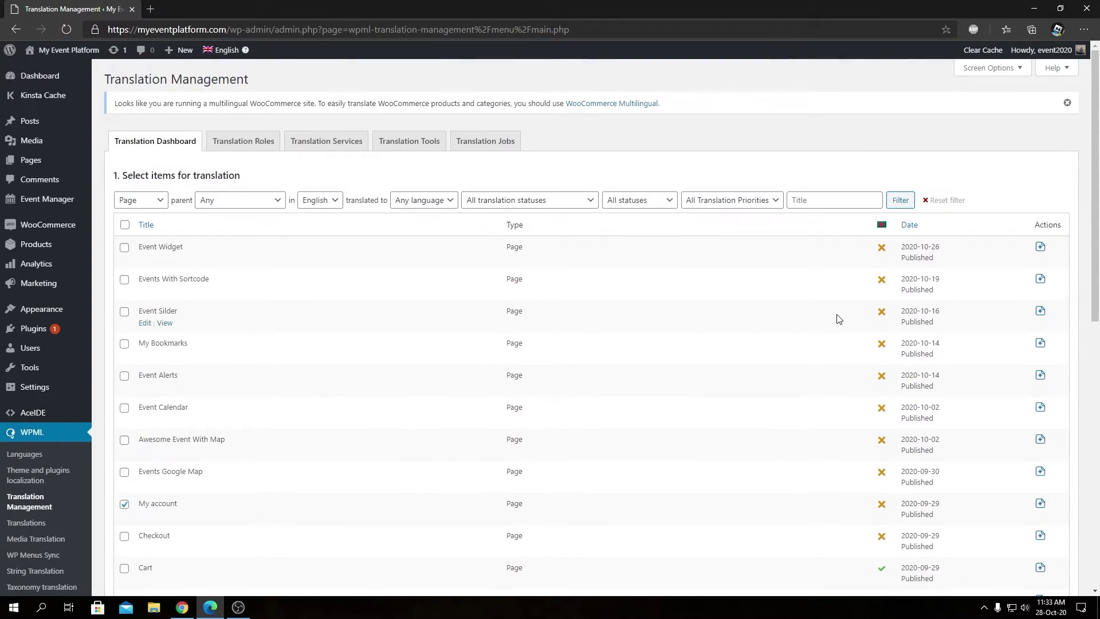
scroll(837, 318, down, 9)
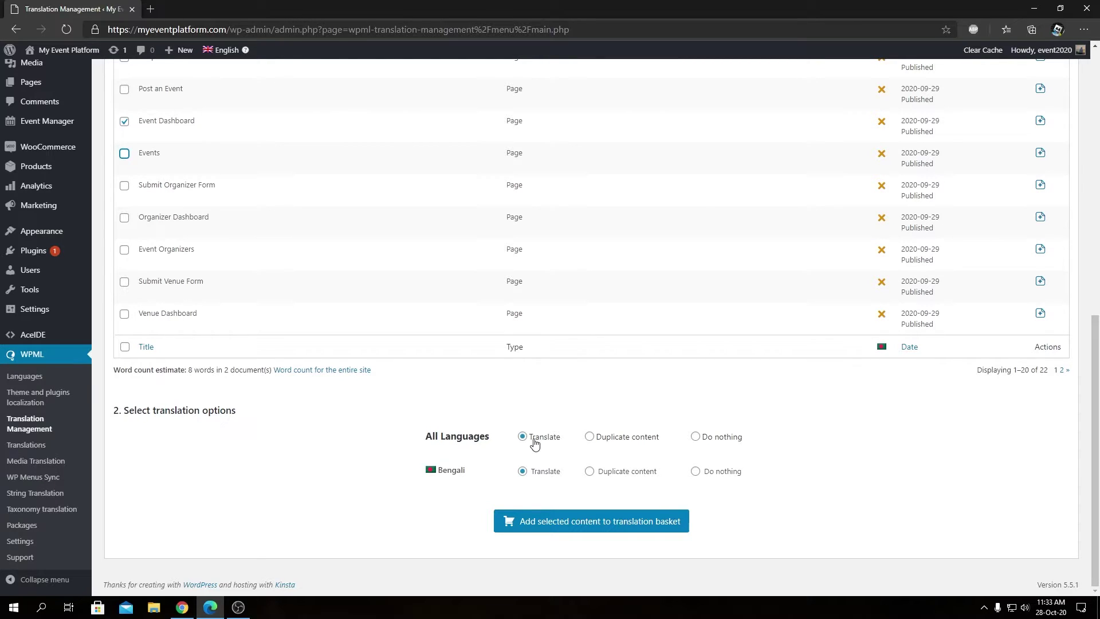
Step: Add both pages to the translation basket and send them as Batch #1 to Bengali
click(590, 526)
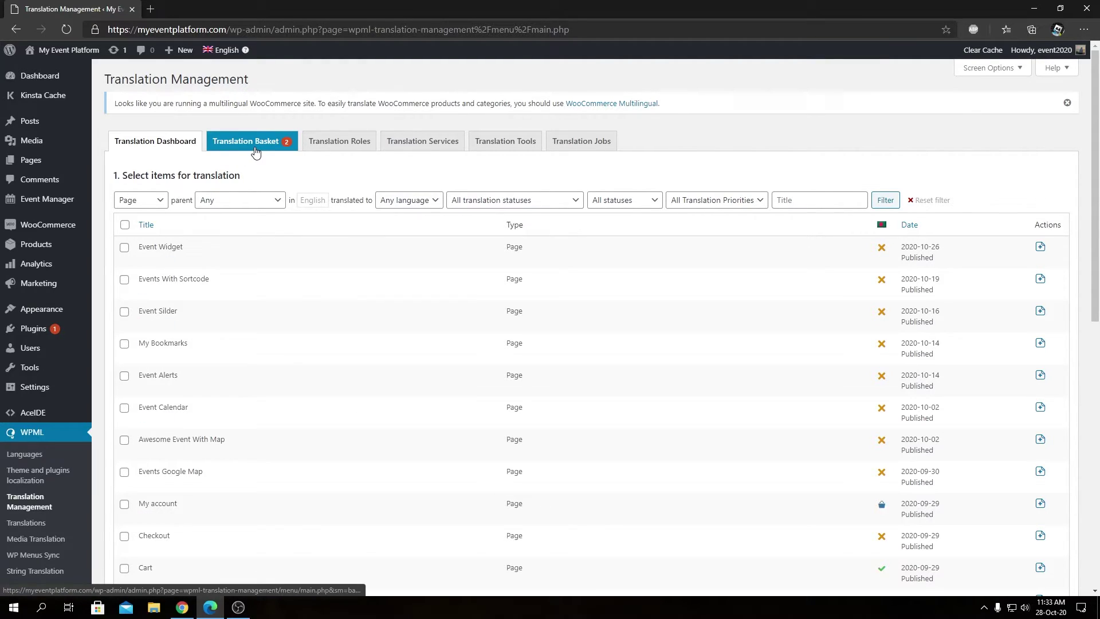
click(255, 150)
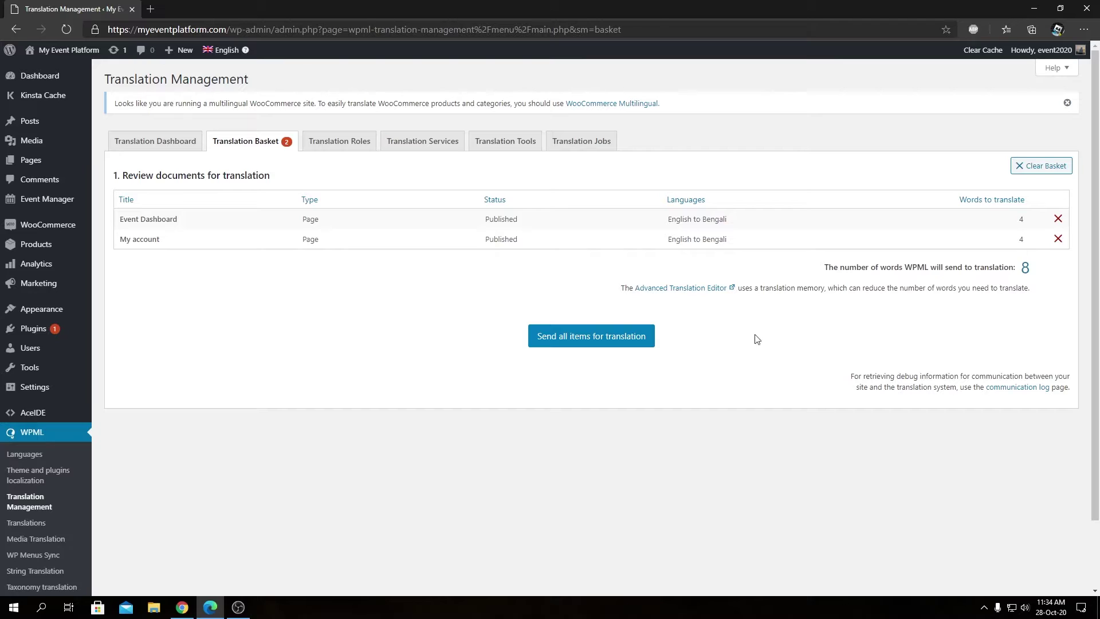
click(593, 338)
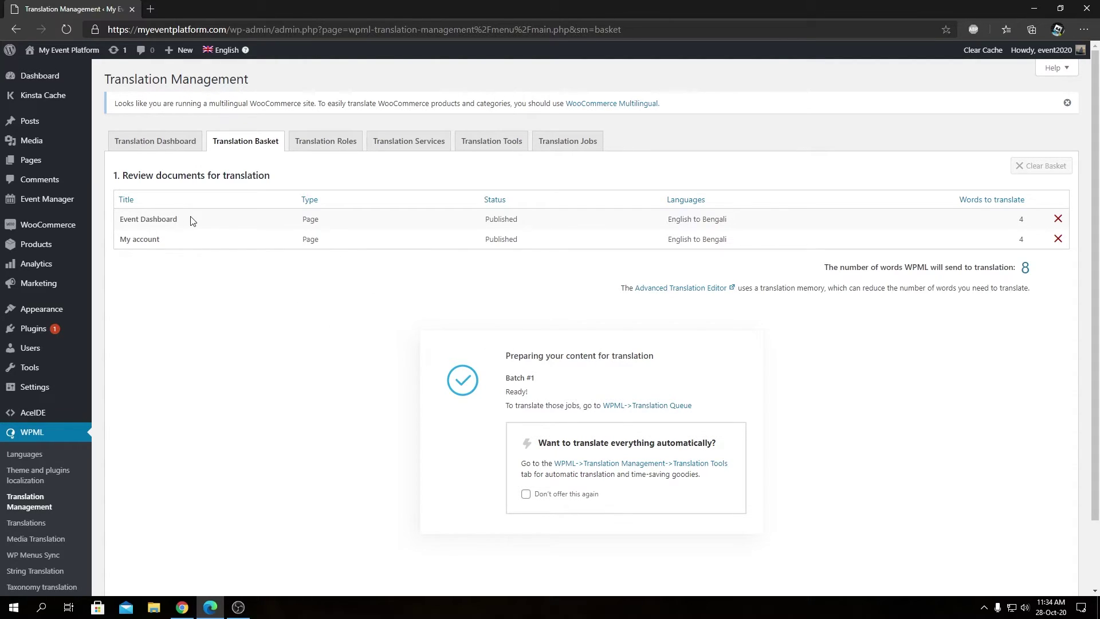
Step: Go to the Translations queue listing the English-to-Bengali jobs
click(663, 406)
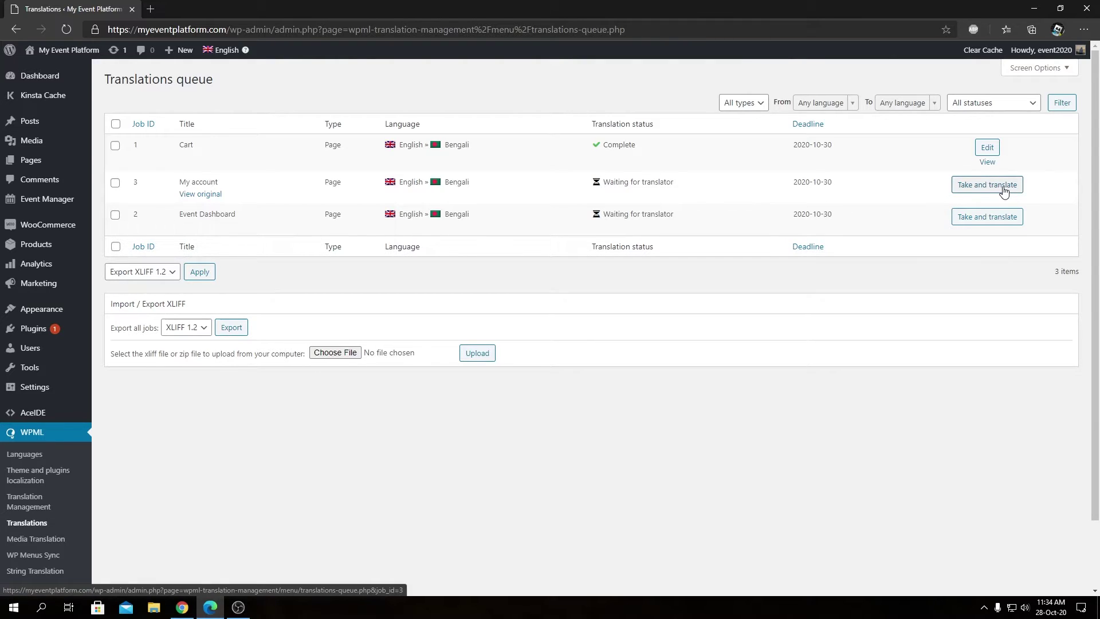
Step: Open the My account job in the editor and try automatic translation, dismissing the buy-words popover
click(996, 185)
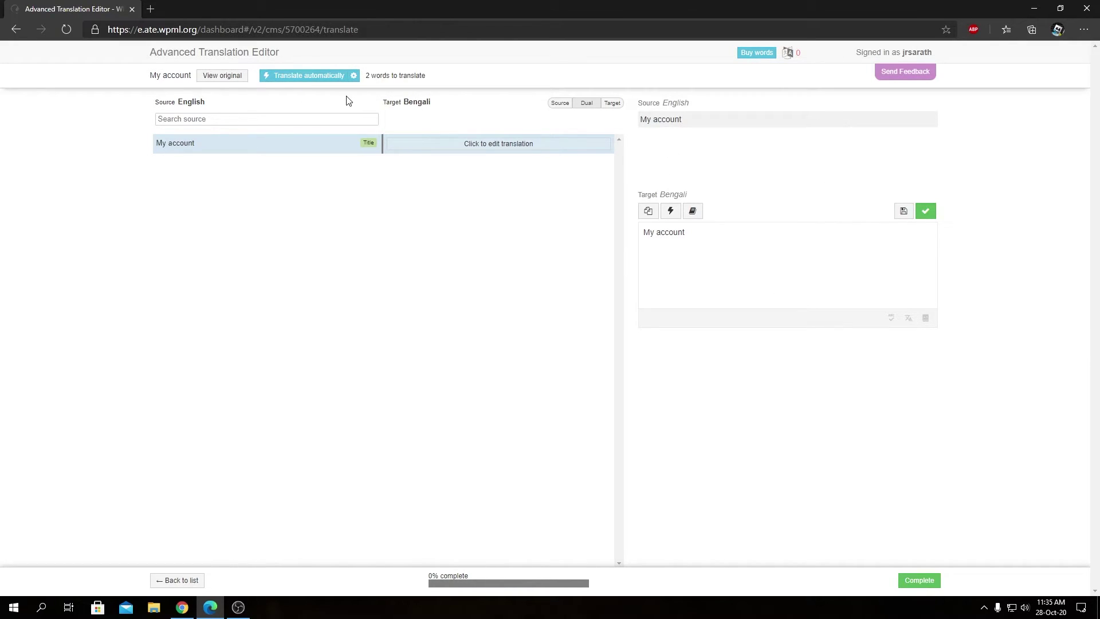
click(321, 79)
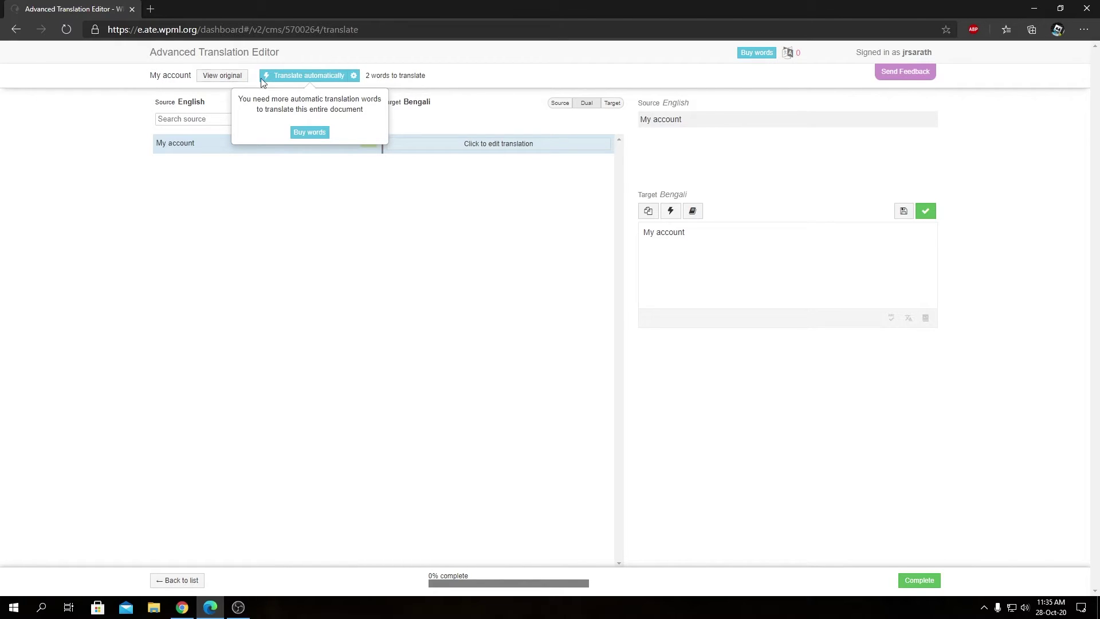
click(298, 78)
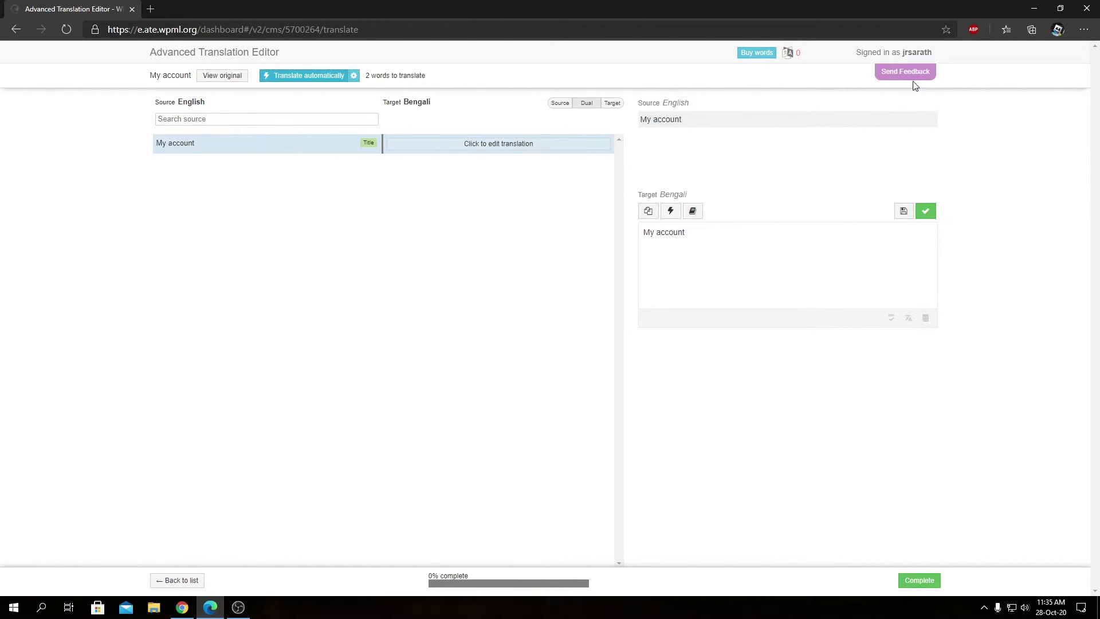
Step: Switch the editor between Target, Source and Dual views, ending in Dual
triple_click(198, 104)
click(466, 118)
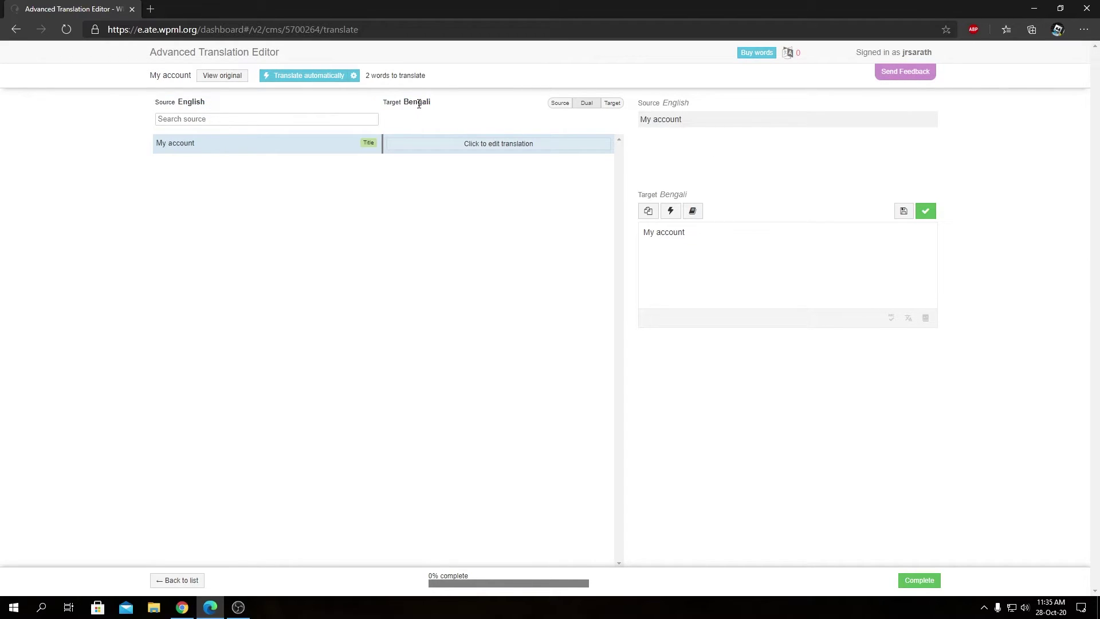
triple_click(419, 103)
click(473, 114)
click(608, 104)
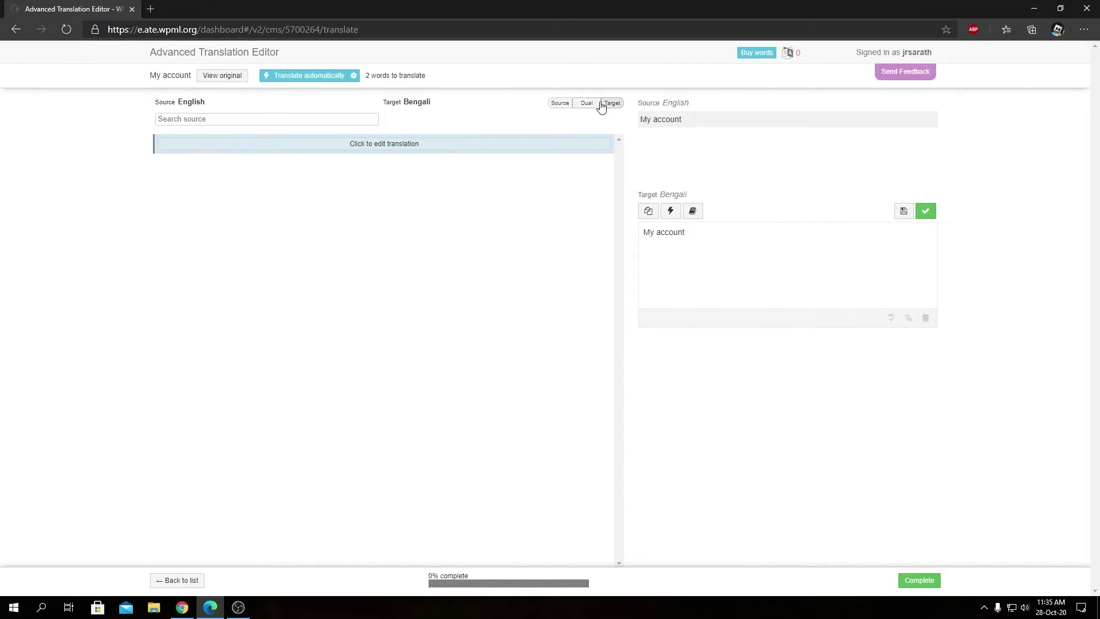
click(594, 107)
click(559, 105)
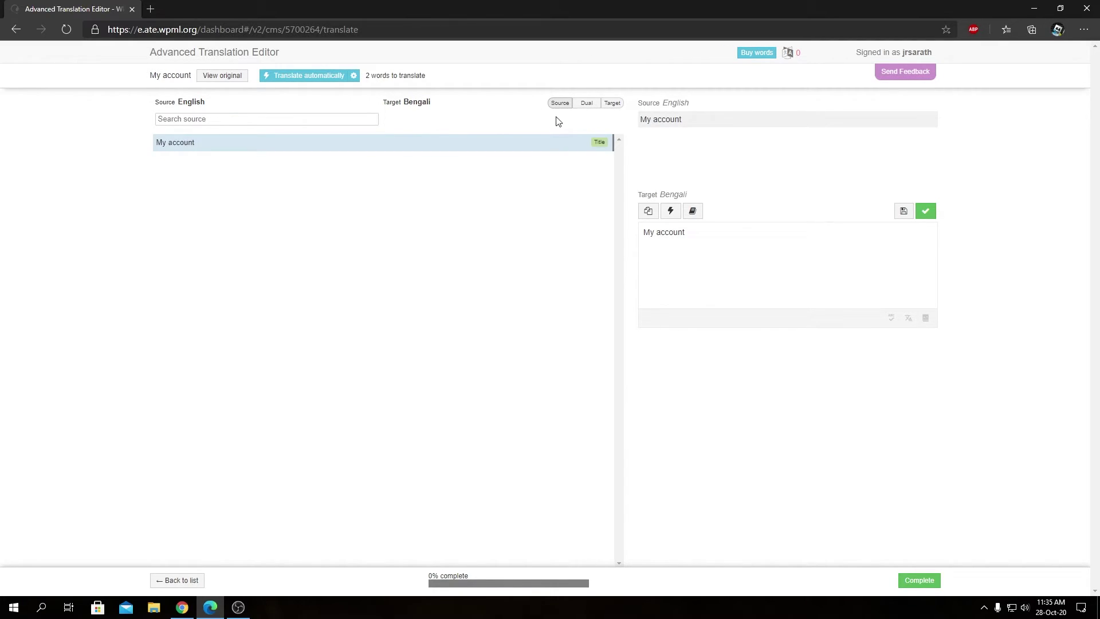
click(585, 107)
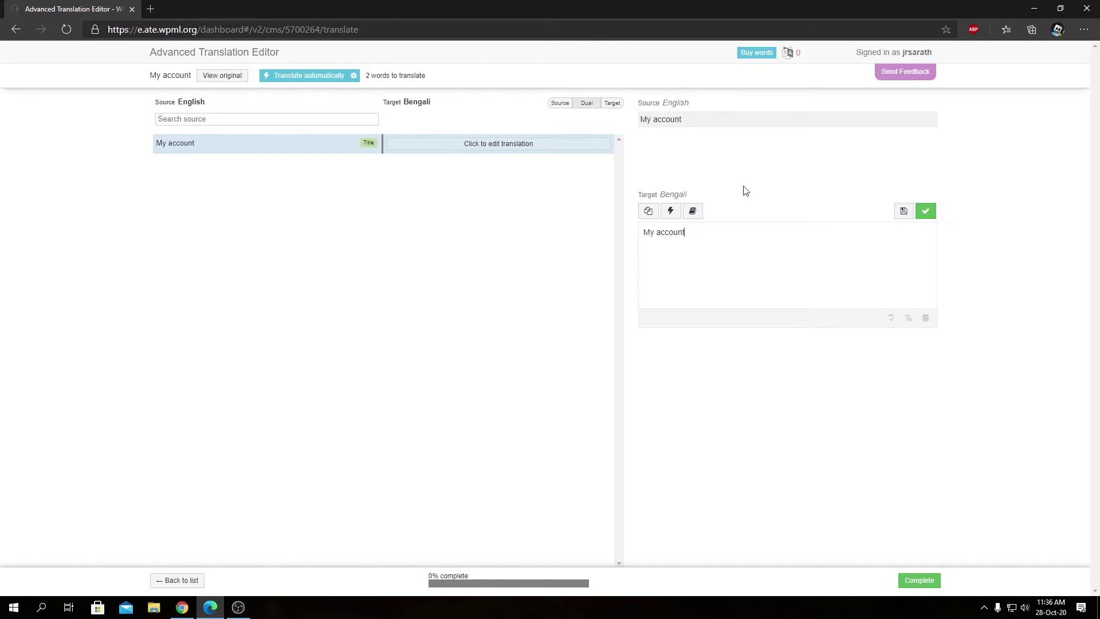
Step: Replace the My account target text with the Bengali আমার একাউন্ট and save it
triple_click(683, 104)
click(670, 119)
click(747, 233)
key(ctrl+a)
key(BackSpace)
text(আমার একাউন্ট)
click(932, 213)
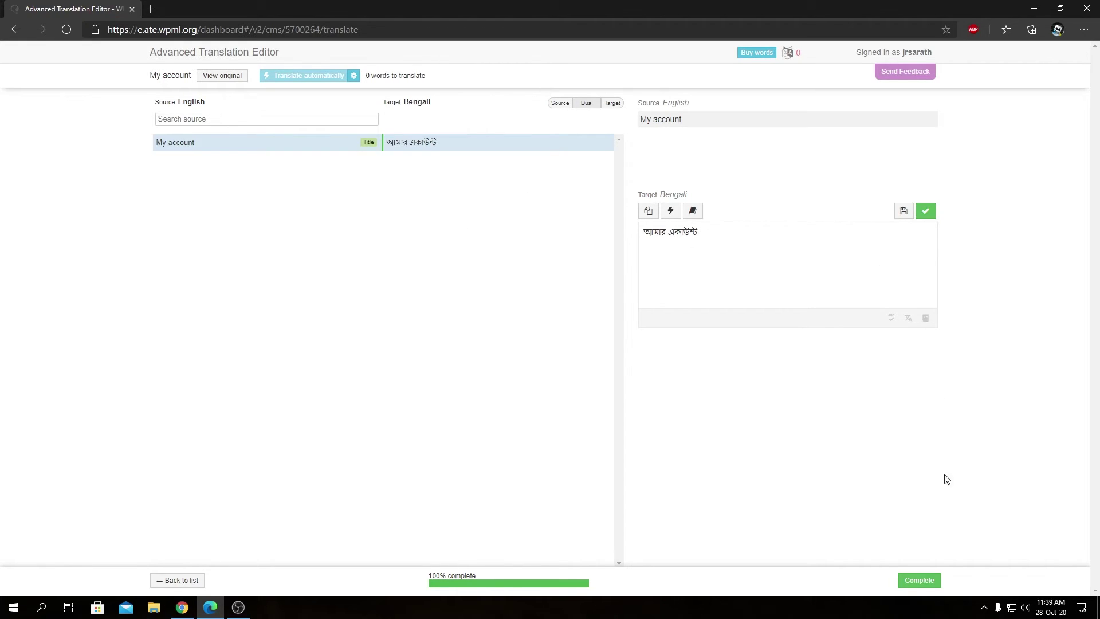
Step: Complete the My account job and confirm it shows Complete in the Translations queue
click(916, 580)
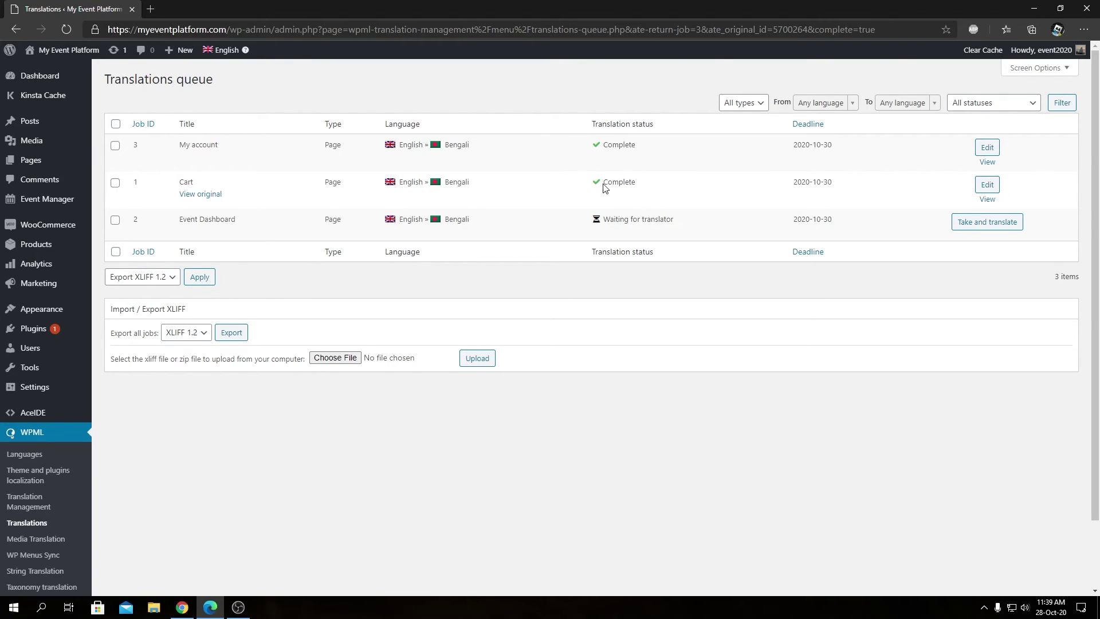
double_click(618, 181)
click(630, 182)
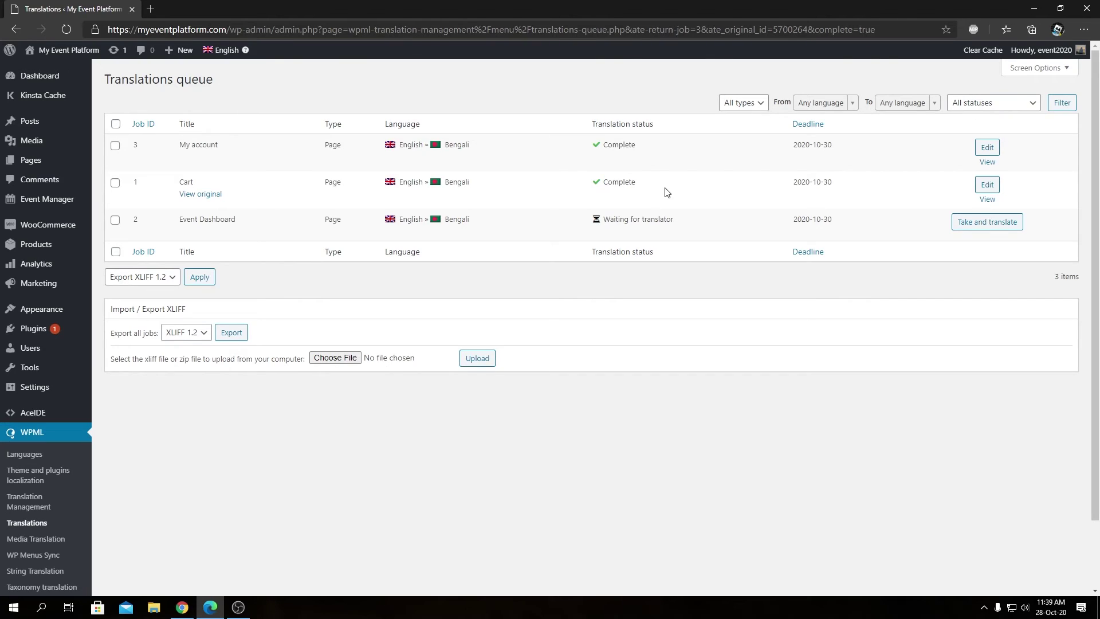
double_click(212, 219)
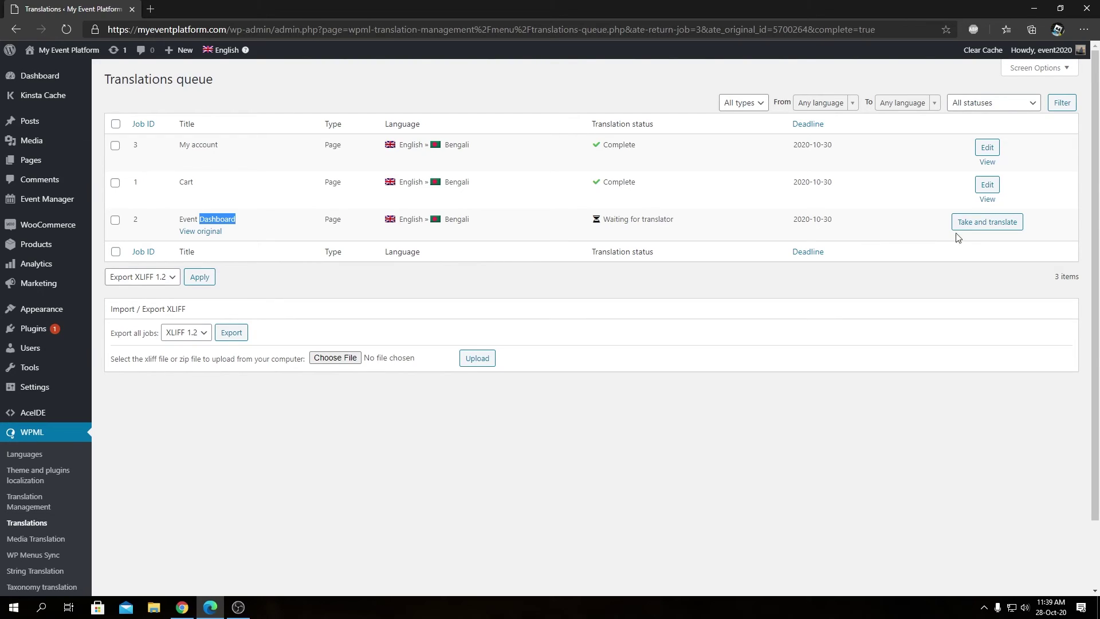
Step: Translate the Event Dashboard title to ইভেন্ট ড্যাশবোর্ড, save it and mark the job complete
click(992, 228)
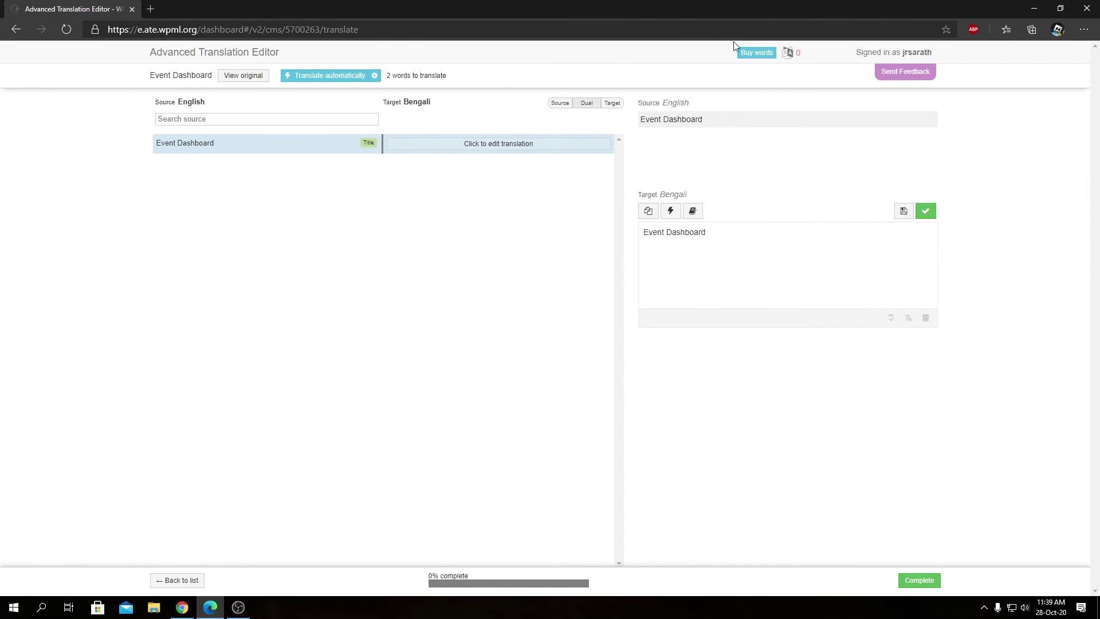
click(750, 257)
key(ctrl+a)
key(BackSpace)
text(ইভেন্ট ড্যাশবোর্ড)
click(925, 211)
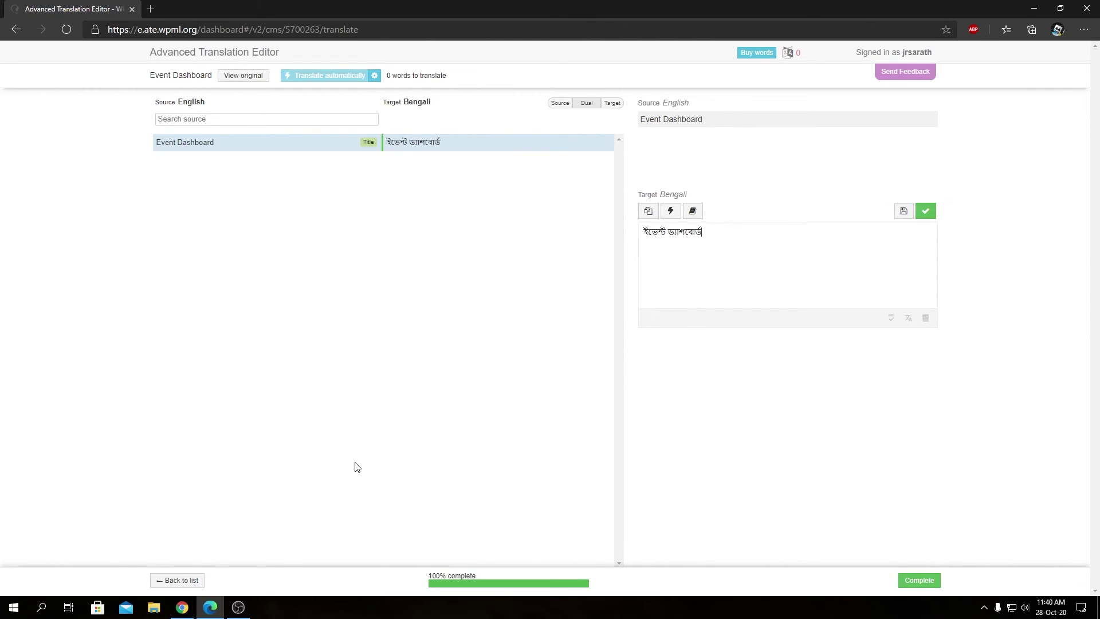
click(929, 588)
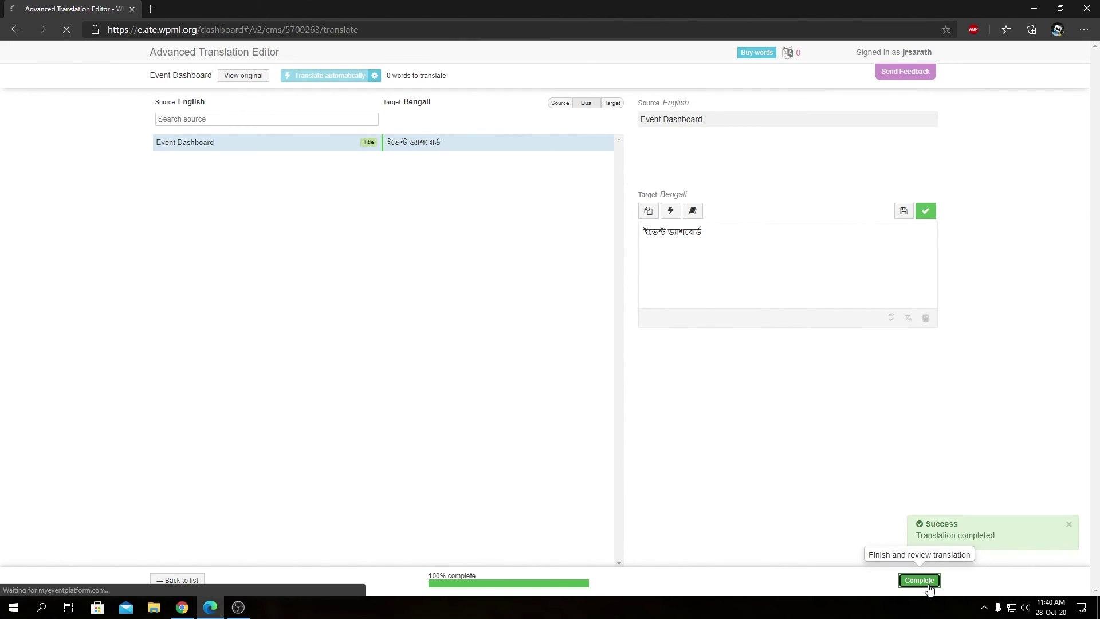